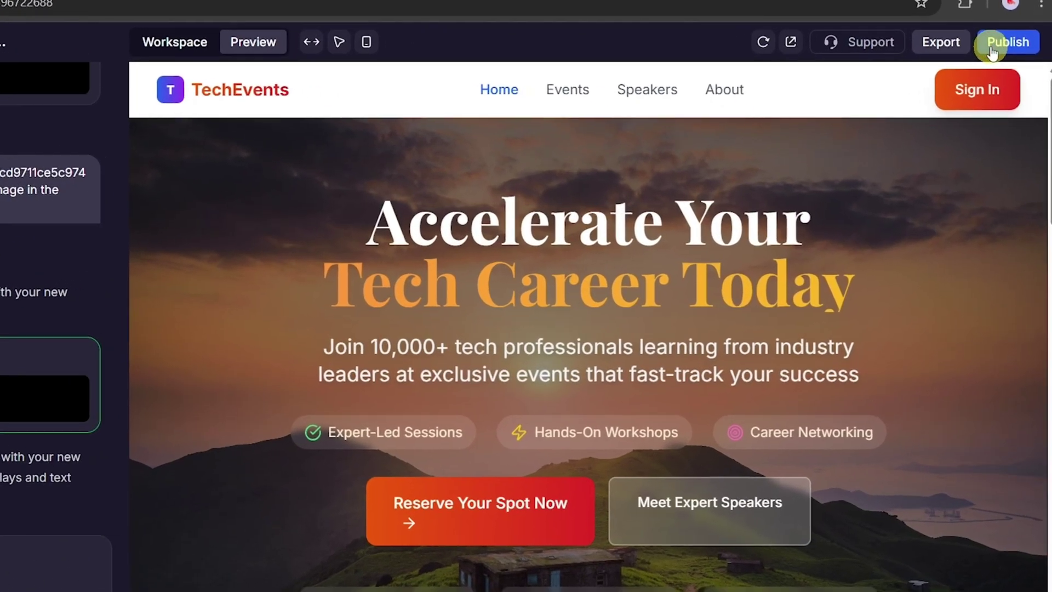
- Bring up the Publish popover for the finished TechEvents site
click(998, 82)
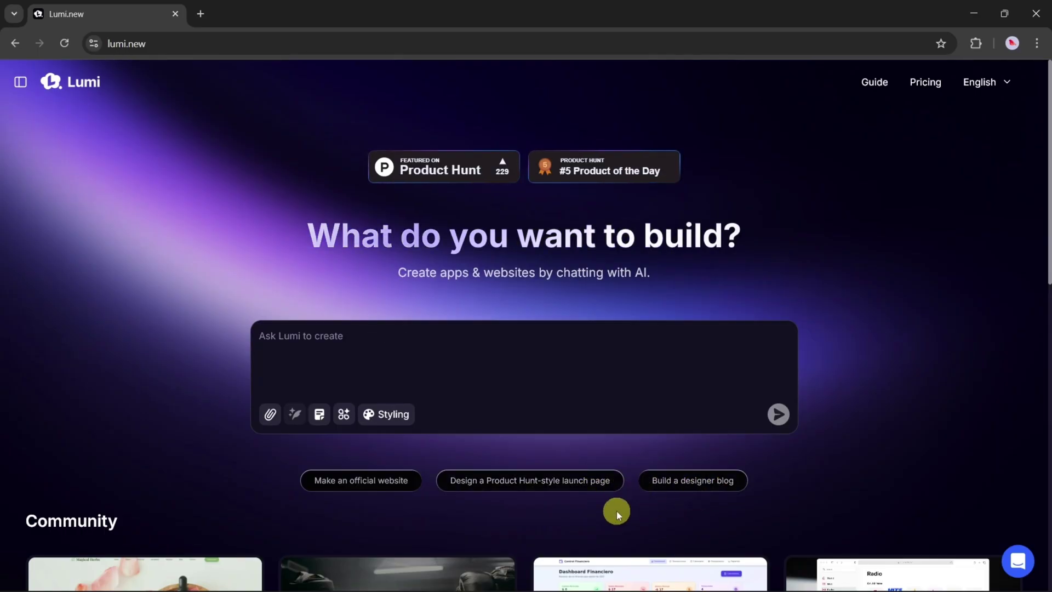
scroll(565, 511, down, 2)
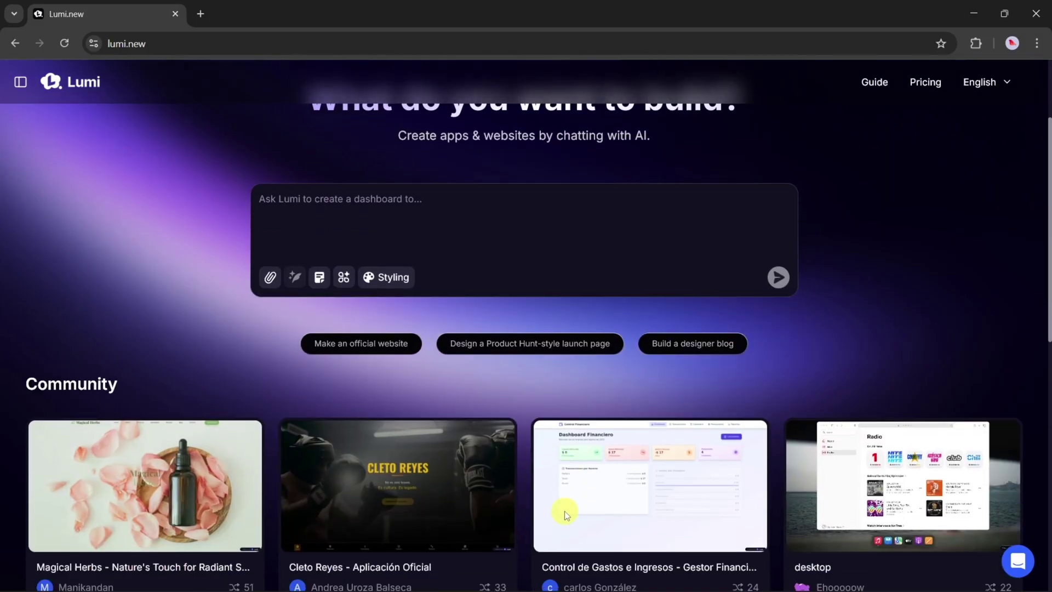
scroll(541, 511, down, 2)
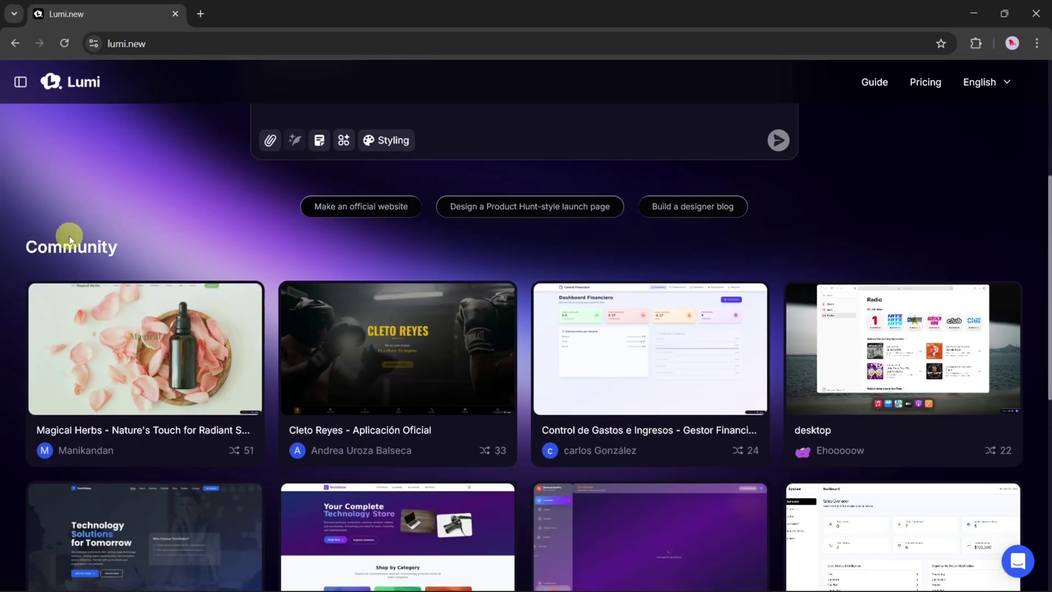
scroll(571, 383, down, 2)
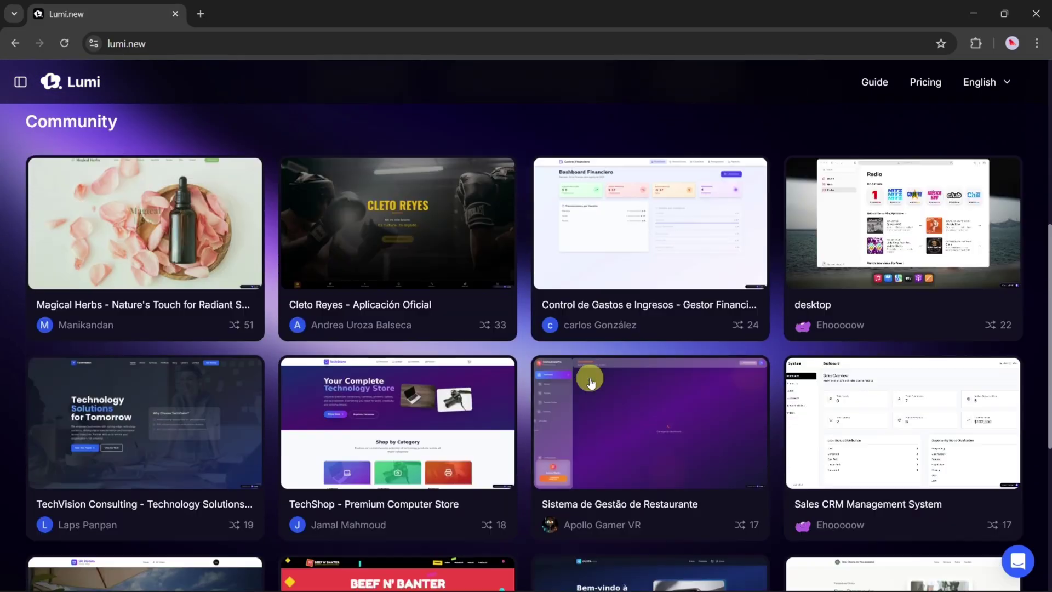
scroll(580, 383, down, 1)
scroll(590, 384, down, 2)
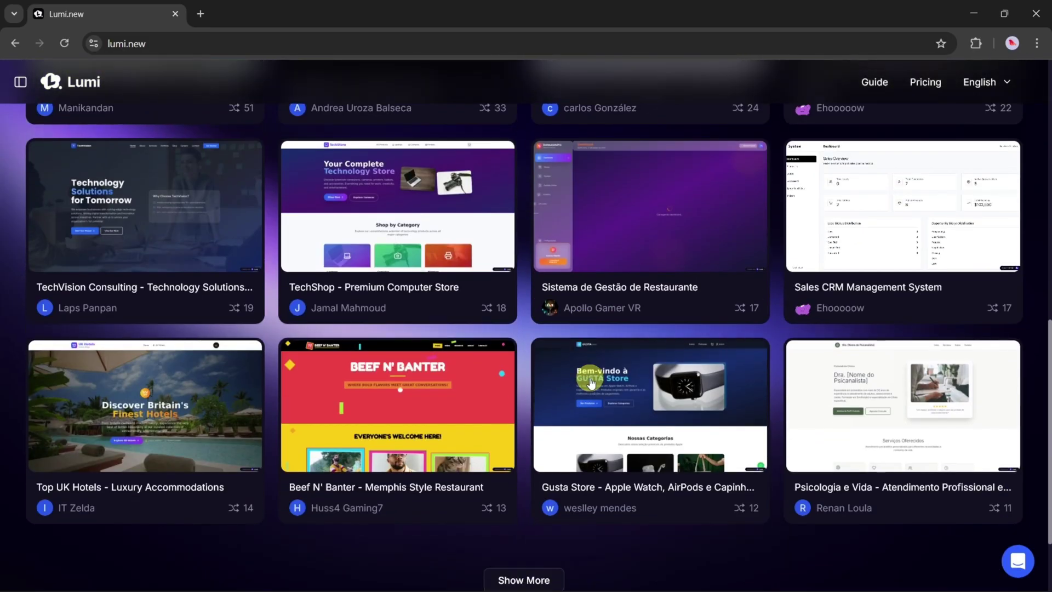
scroll(590, 384, down, 2)
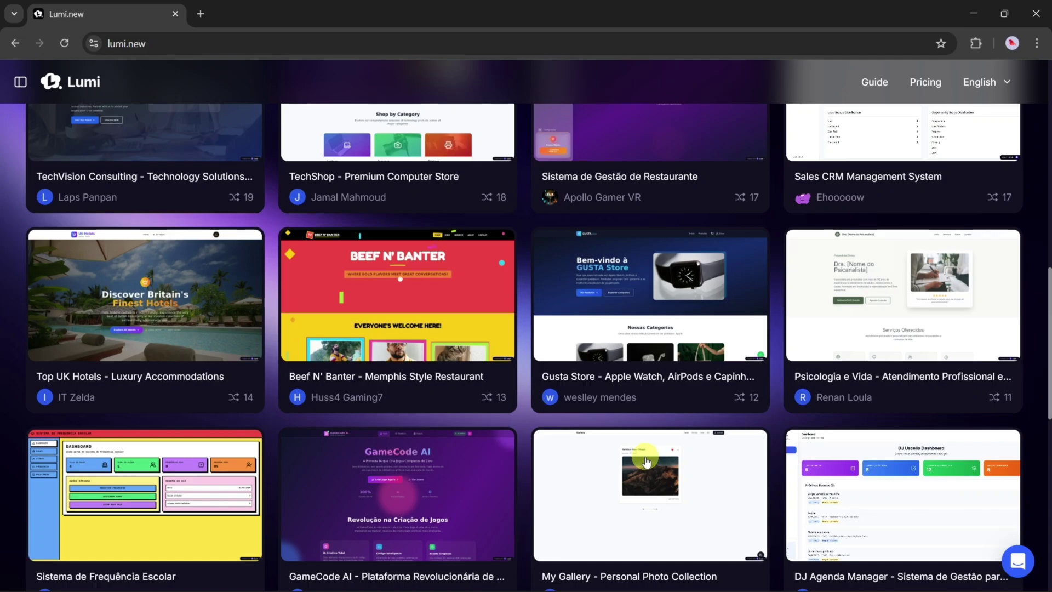
scroll(646, 463, down, 2)
scroll(646, 462, down, 2)
scroll(646, 462, down, 3)
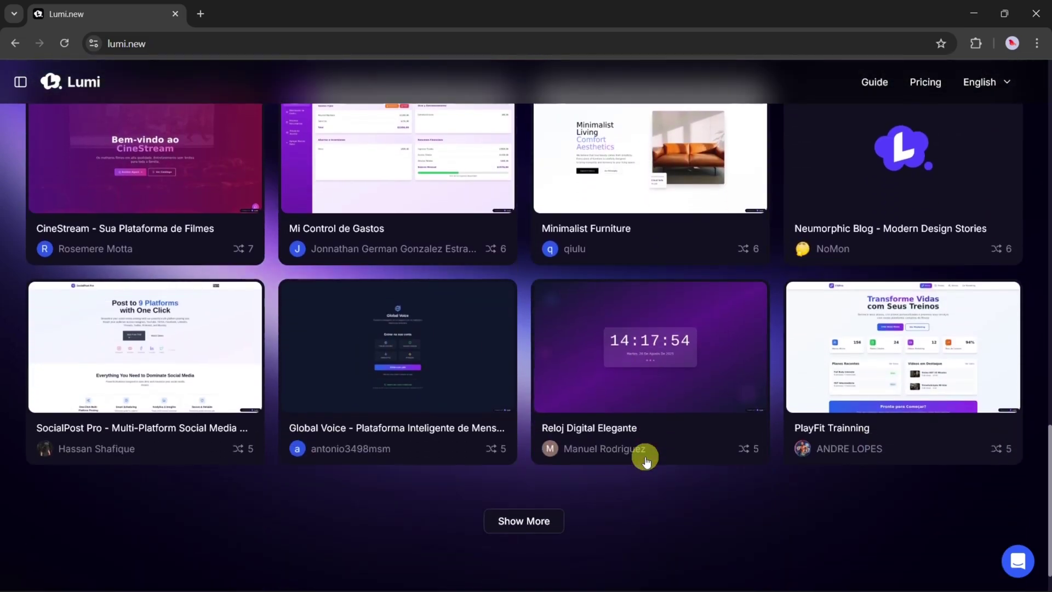
scroll(646, 461, up, 2)
scroll(647, 462, up, 2)
scroll(646, 463, up, 3)
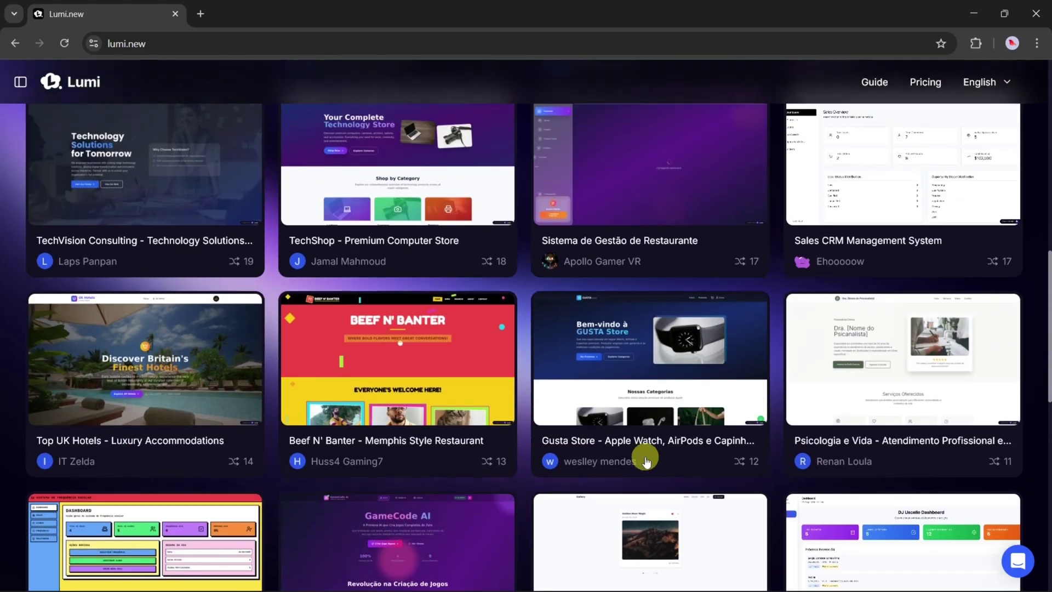
scroll(647, 462, up, 3)
scroll(646, 462, up, 3)
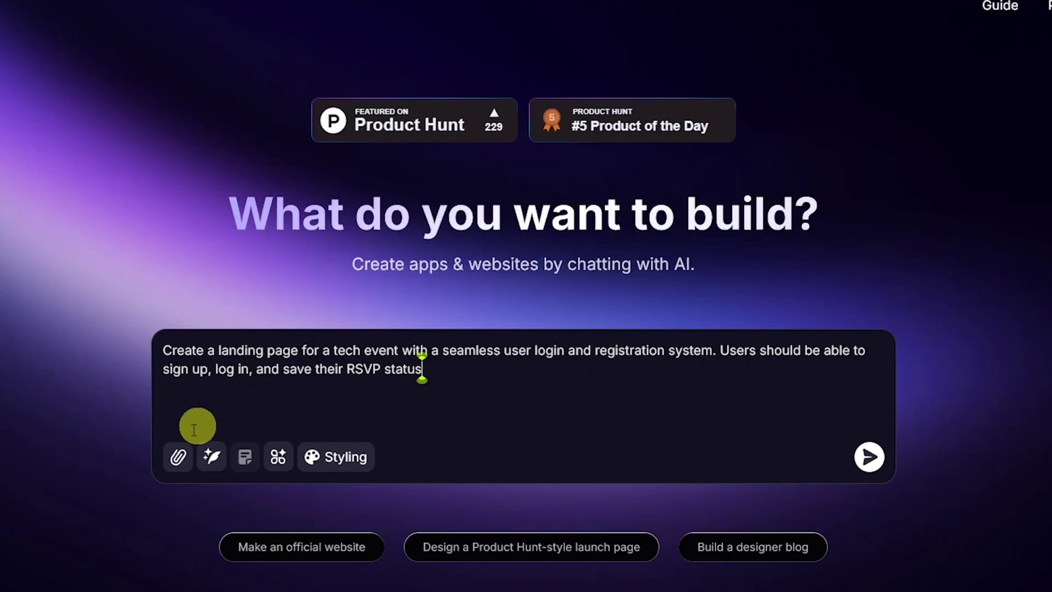
click(180, 461)
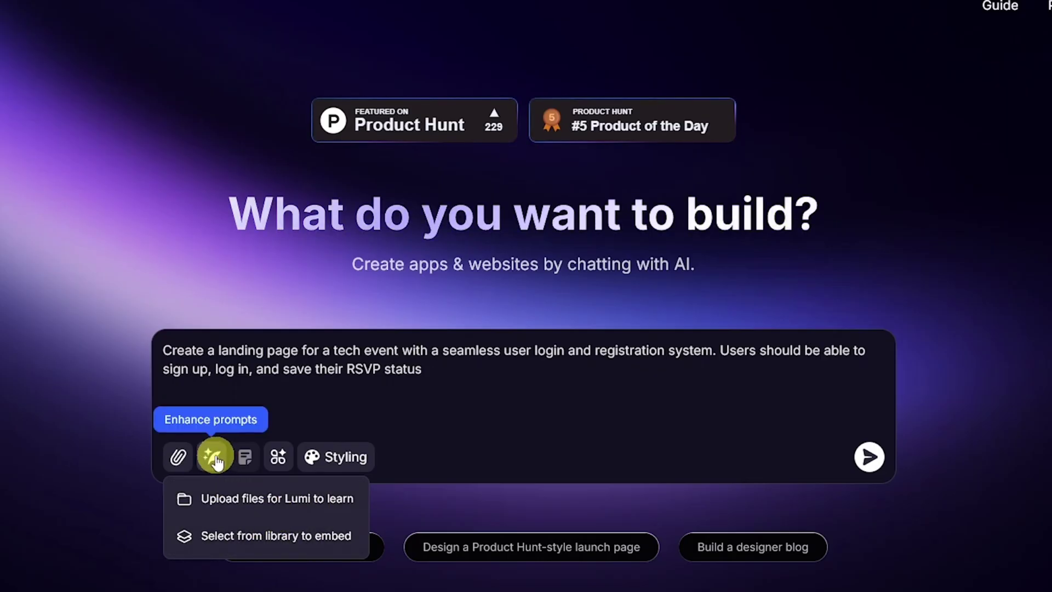
click(275, 460)
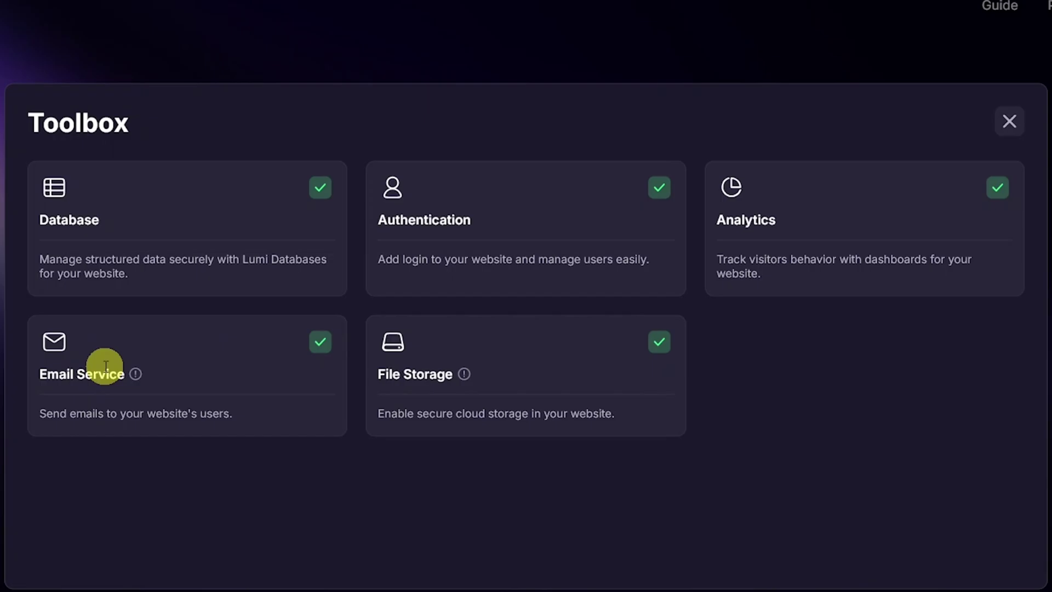
key(Escape)
click(328, 455)
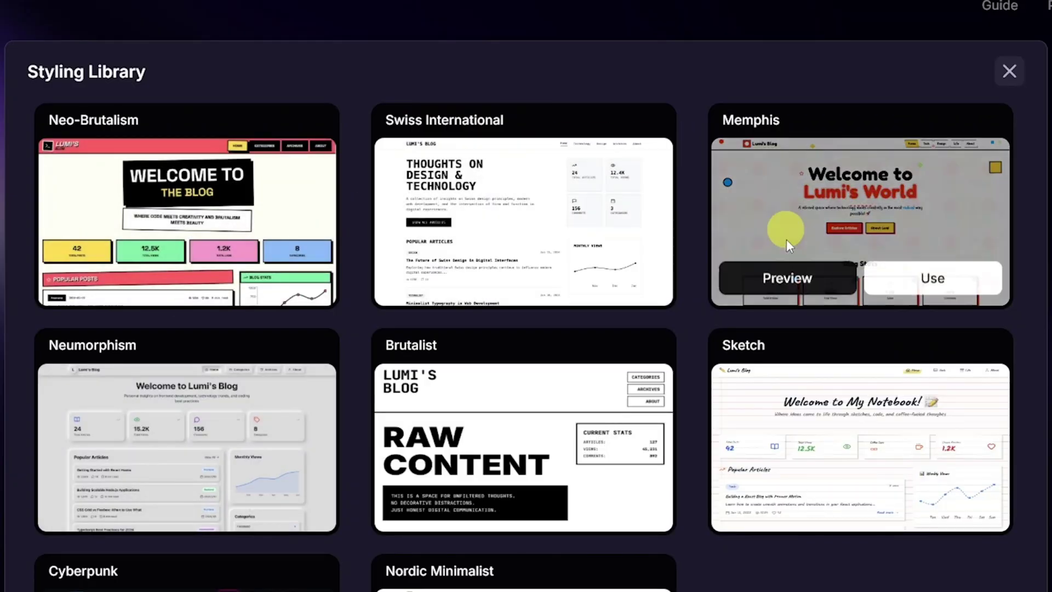
scroll(786, 263, down, 2)
key(Escape)
- Enhance the TechEvents build prompt so Lumi rewrites it in more detail
click(212, 457)
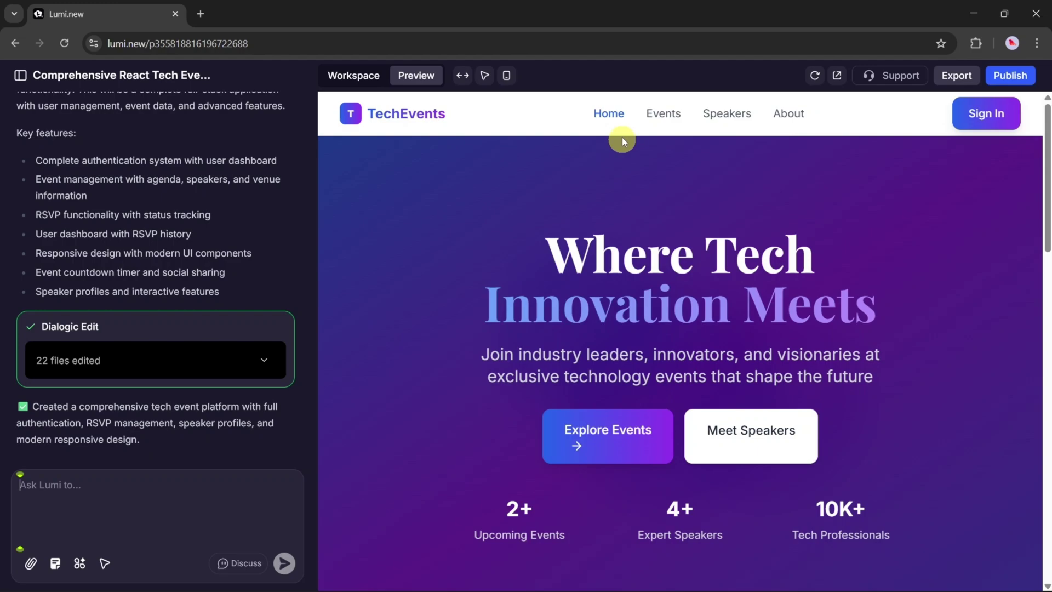
- Browse the Events and Speakers pages and log in through the site's Sign In window
click(663, 113)
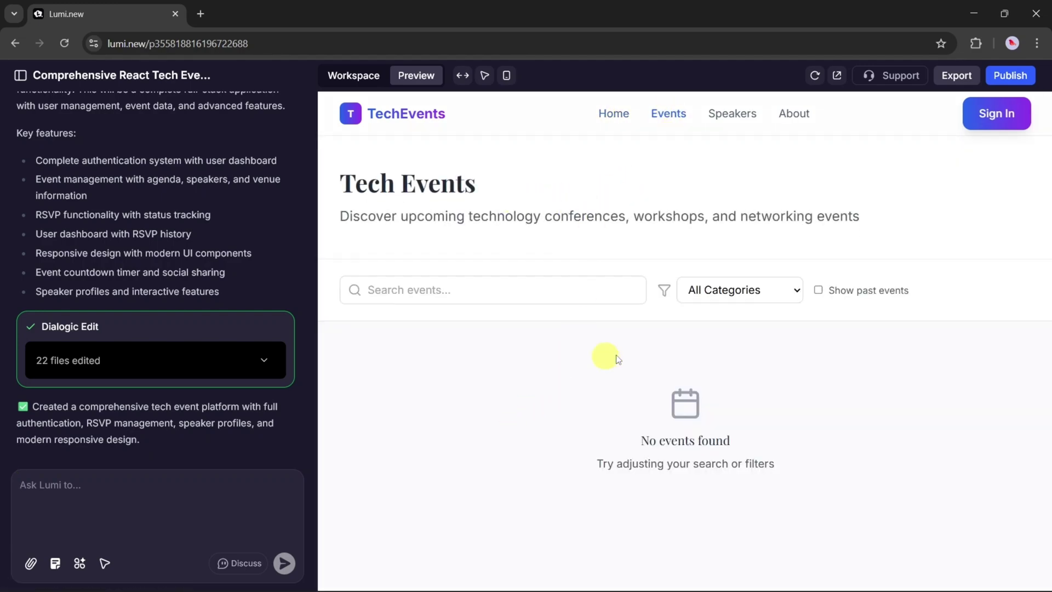
click(727, 116)
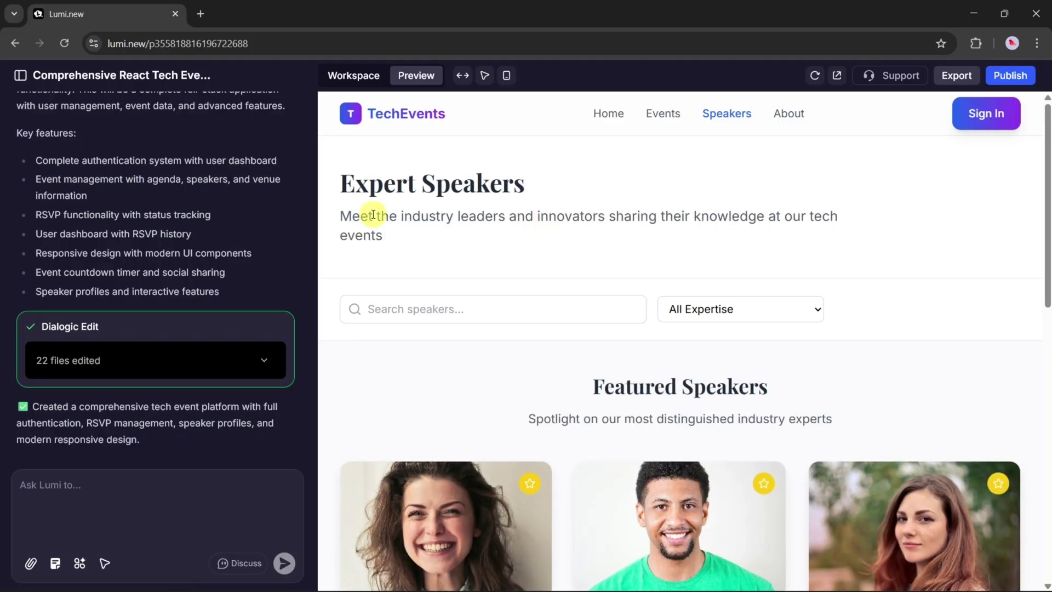
scroll(731, 451, down, 2)
scroll(730, 451, down, 3)
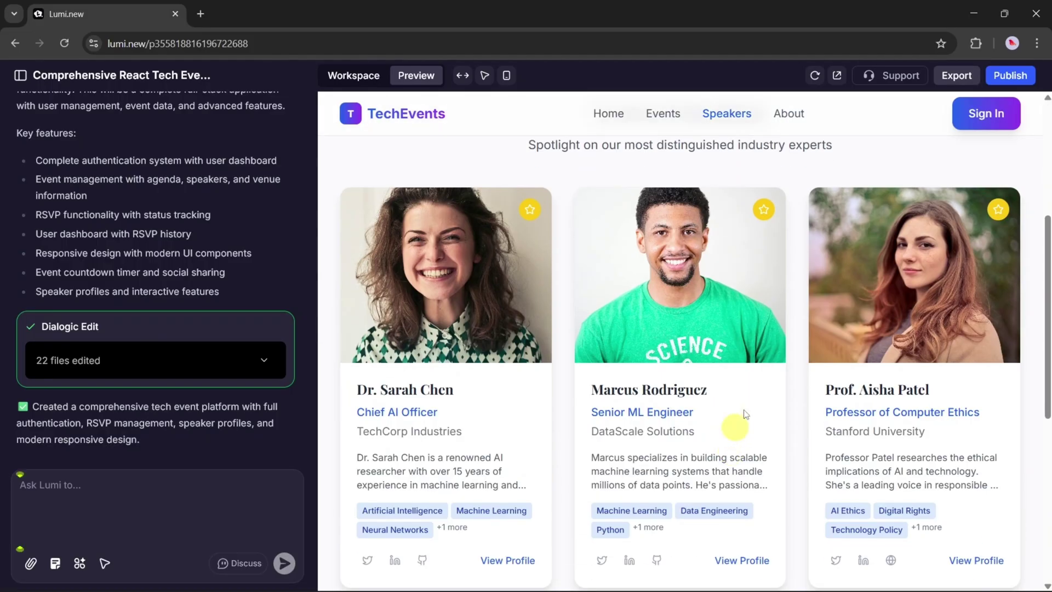
scroll(759, 450, down, 3)
click(987, 113)
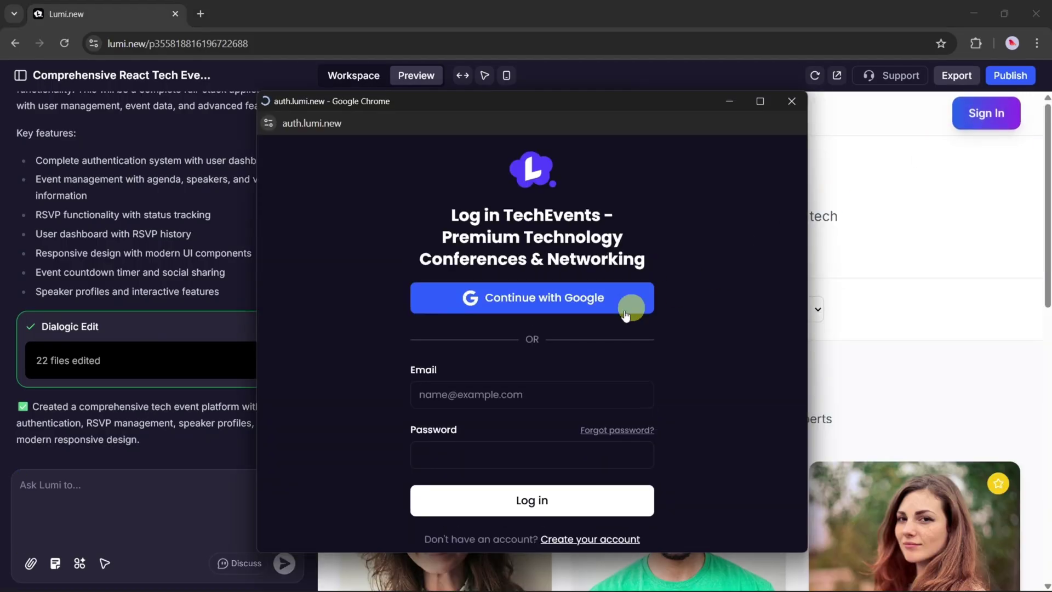
click(427, 395)
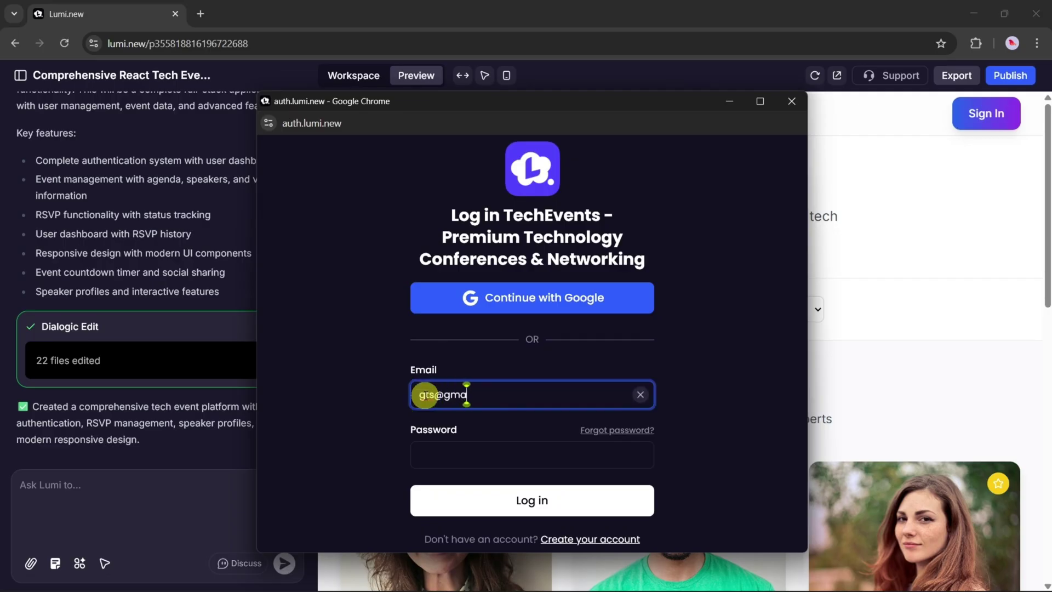
click(484, 459)
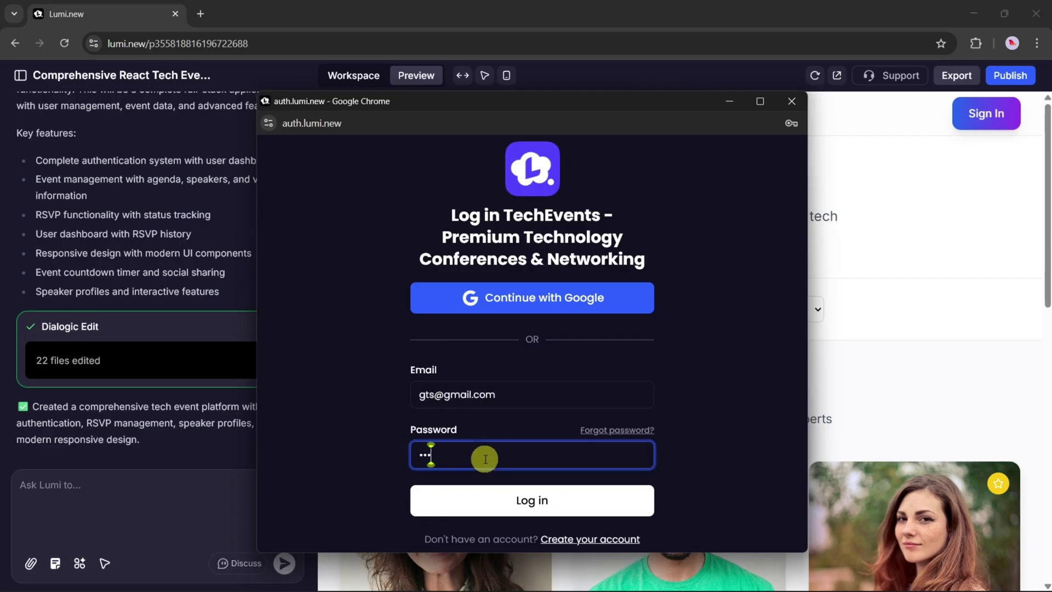
click(483, 497)
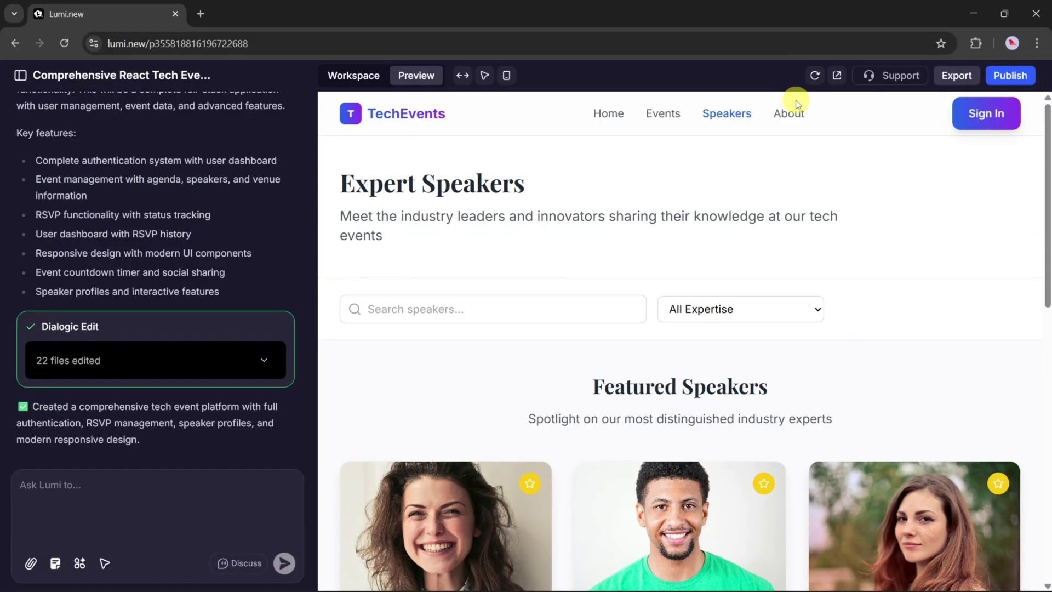
- View the site's home page at phone size, then bring up the project workspace
click(507, 76)
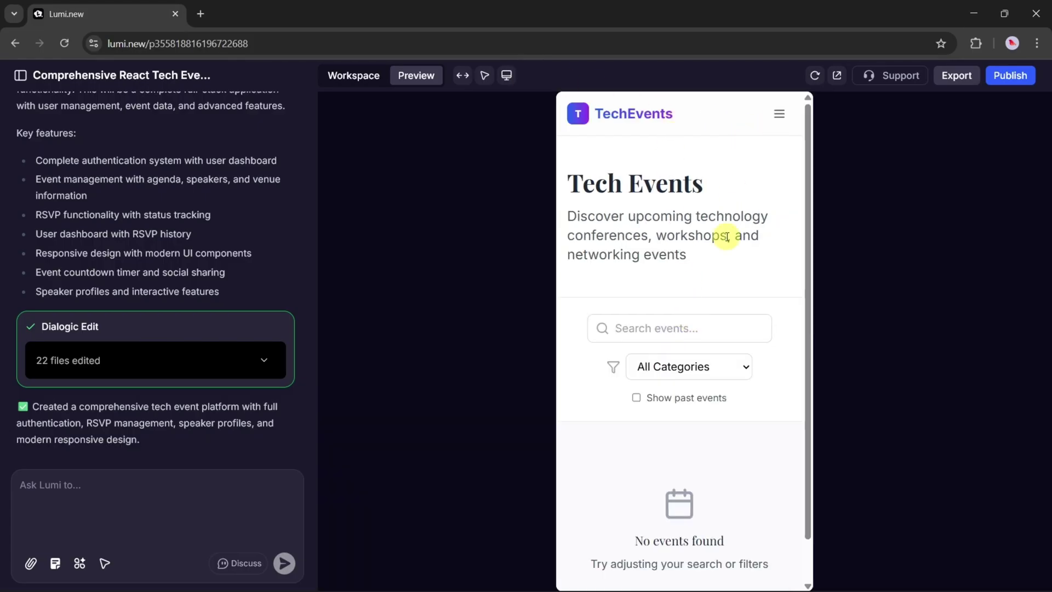
click(629, 114)
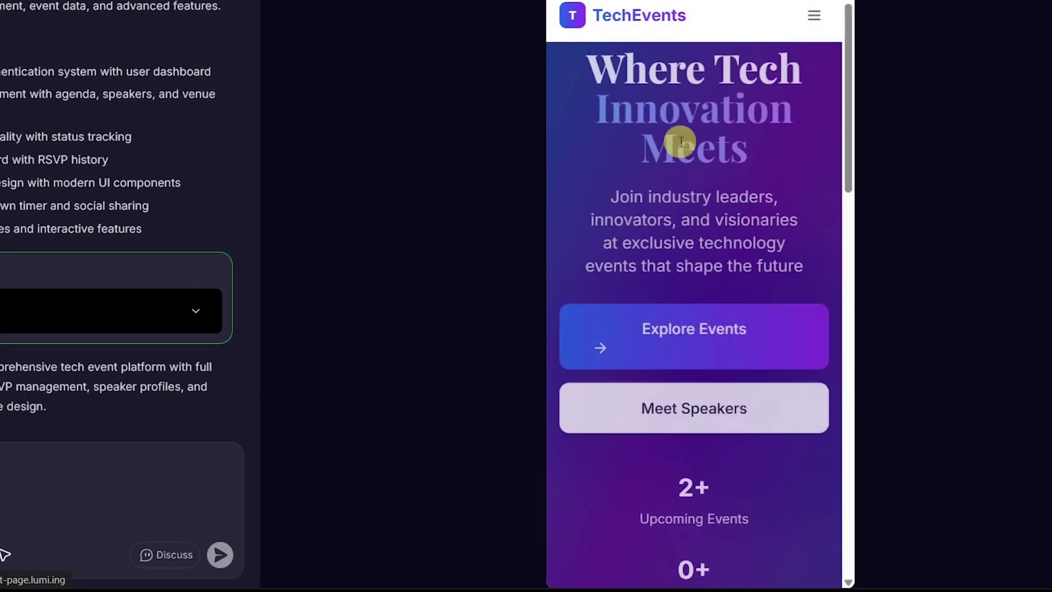
scroll(698, 357, down, 5)
scroll(698, 356, down, 5)
scroll(700, 364, down, 5)
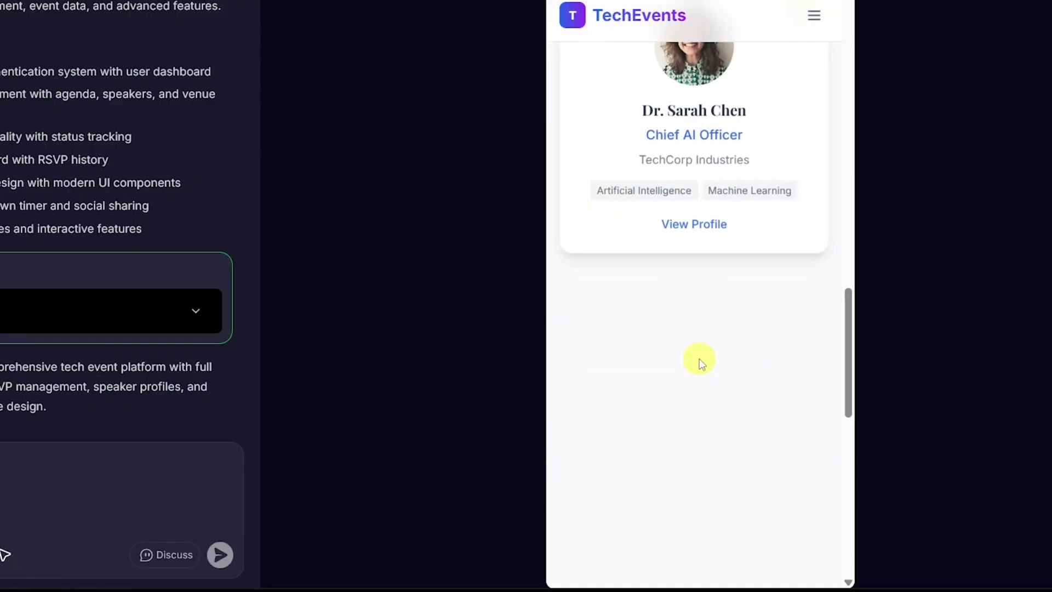
scroll(699, 363, down, 5)
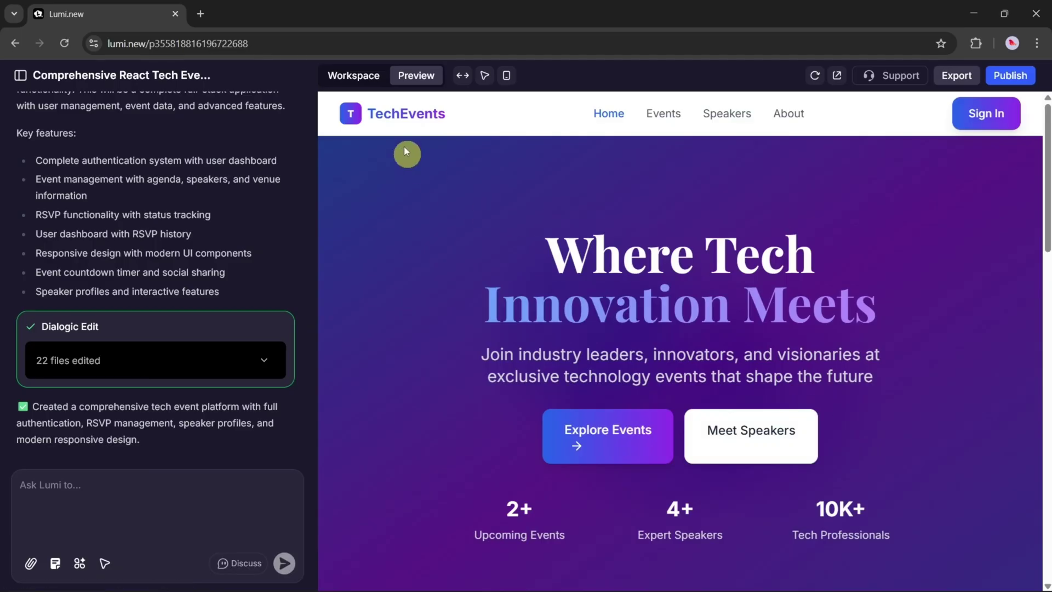
click(358, 85)
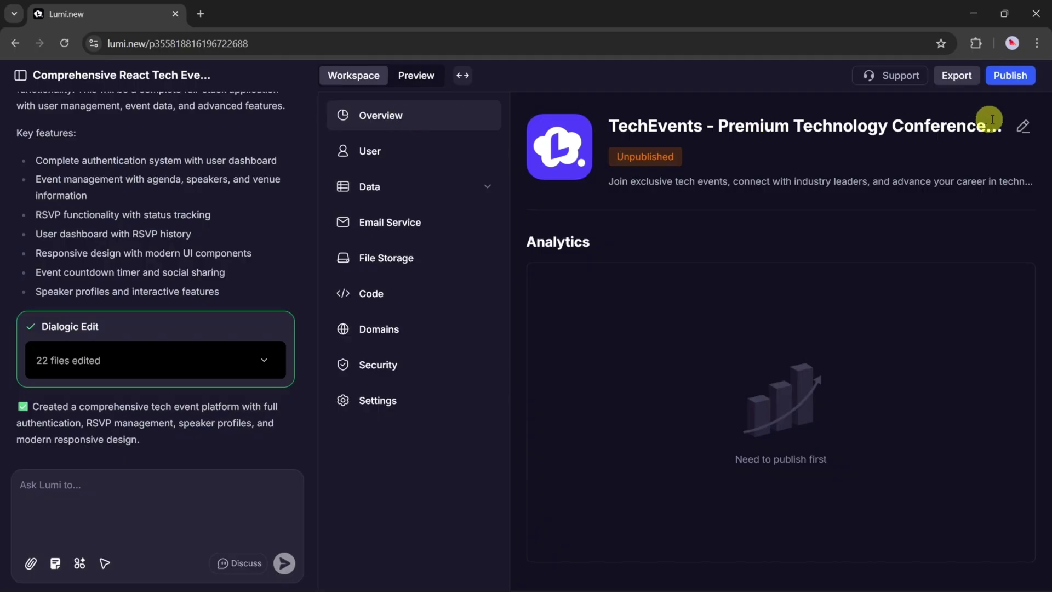
- Dismiss the app details editor and review users, the events and rsvps tables, and Email Service
click(1022, 126)
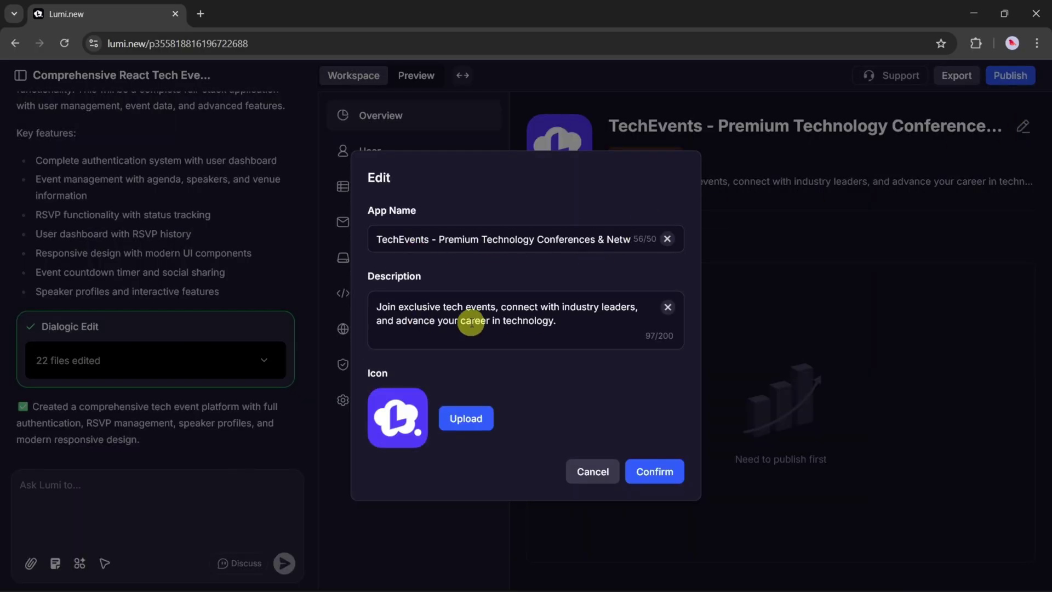
key(Escape)
click(371, 156)
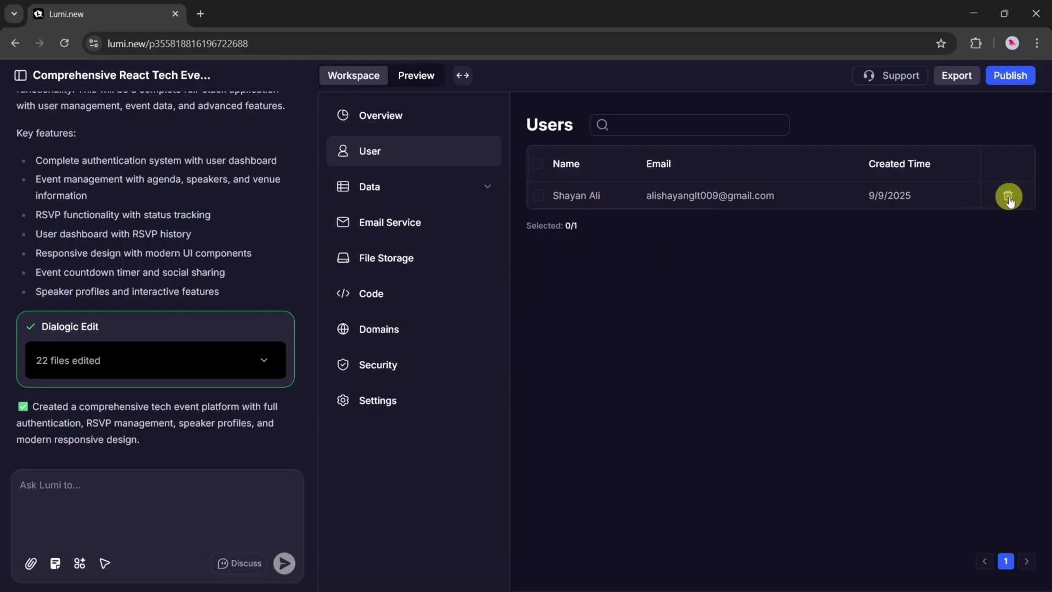
click(380, 187)
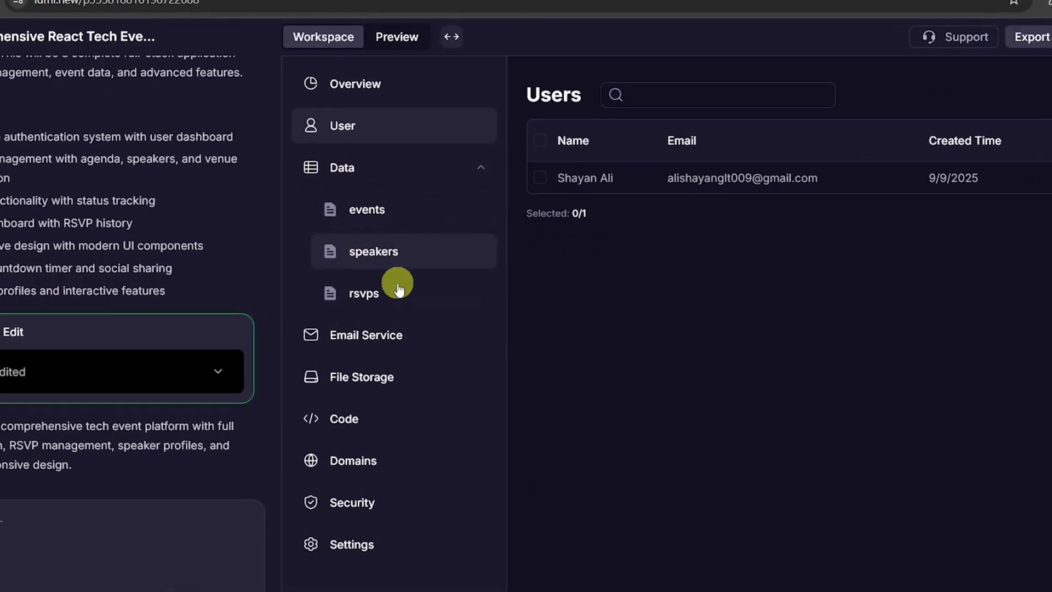
click(387, 207)
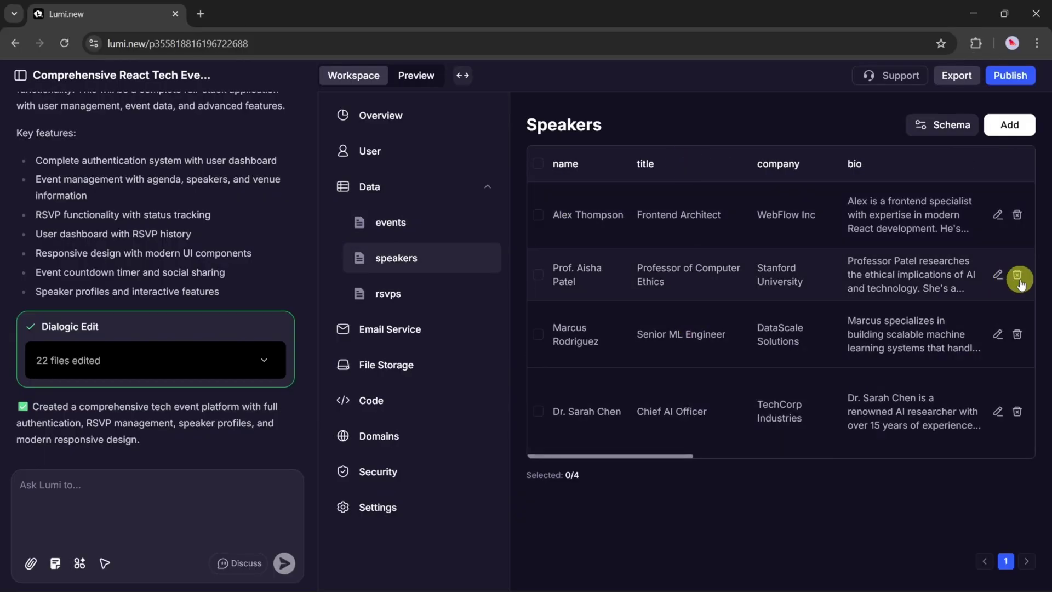
click(490, 285)
click(383, 331)
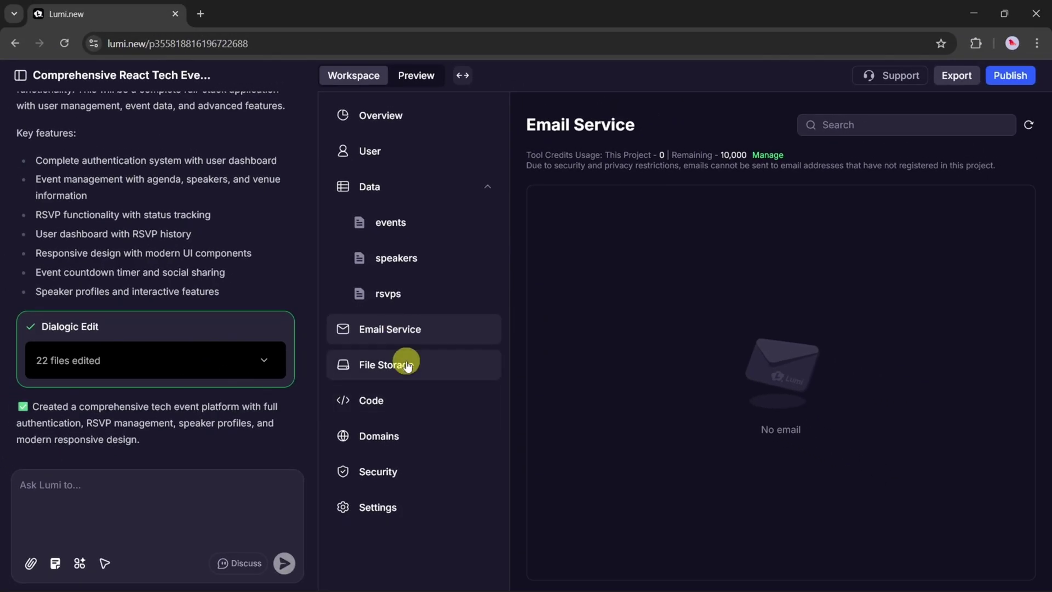
- Check the project's File Storage and Domains settings
click(406, 366)
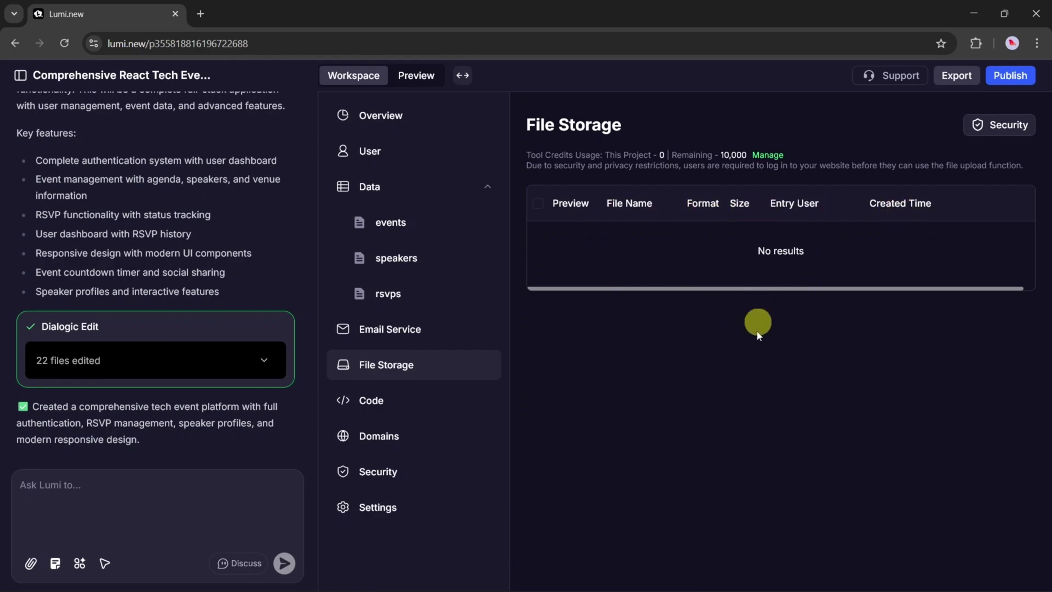
click(396, 440)
text(Optimize the landing page text for higher conversion. Keep it friendly but professional)
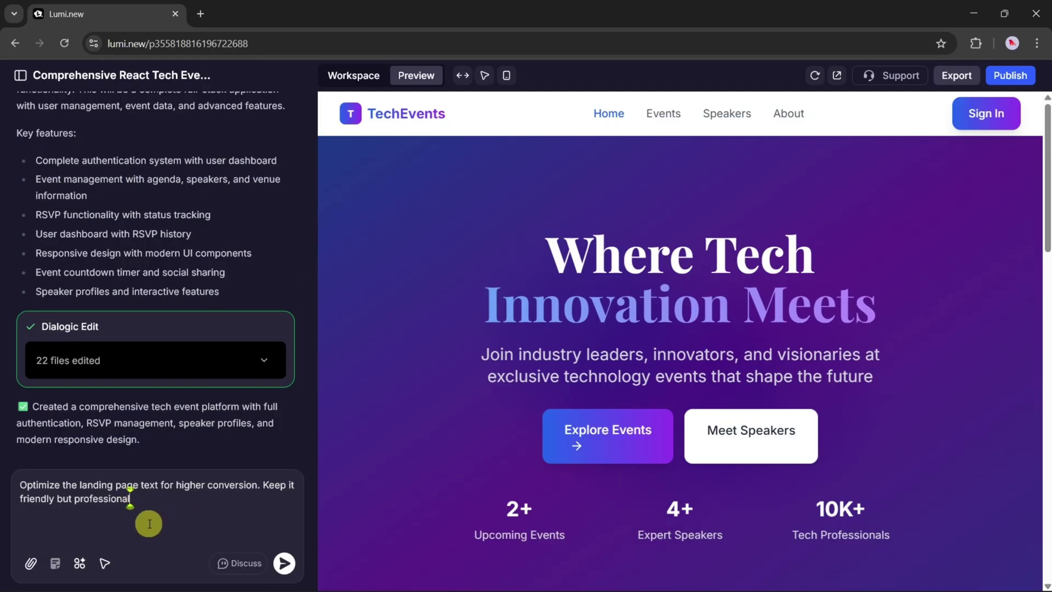
- Send the request to optimise the landing page text for conversion
click(284, 563)
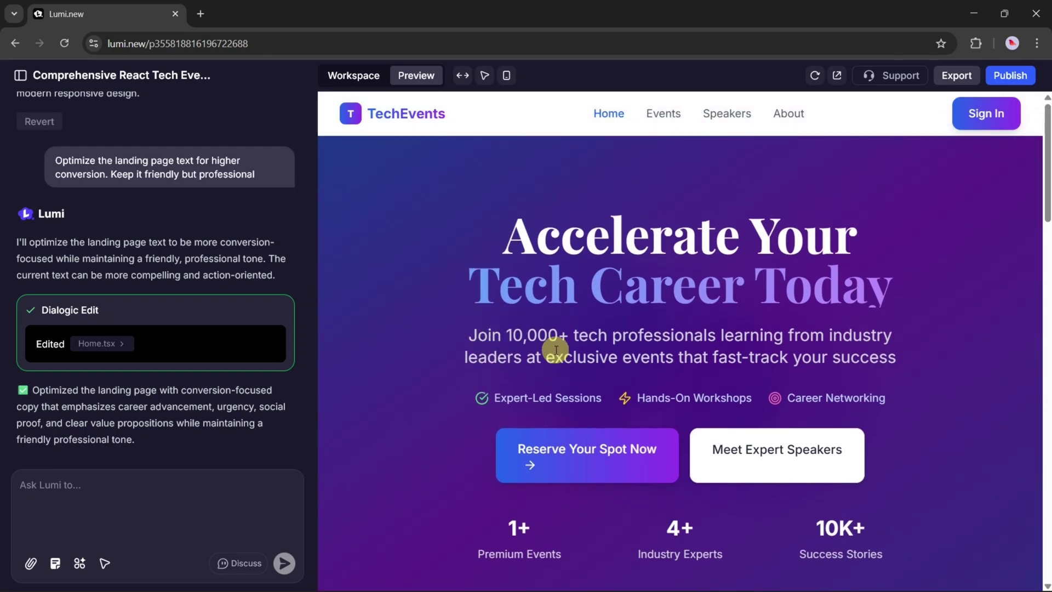
- Switch the theme to orange and request the mountain photo as the landing page background
click(216, 491)
text(cha)
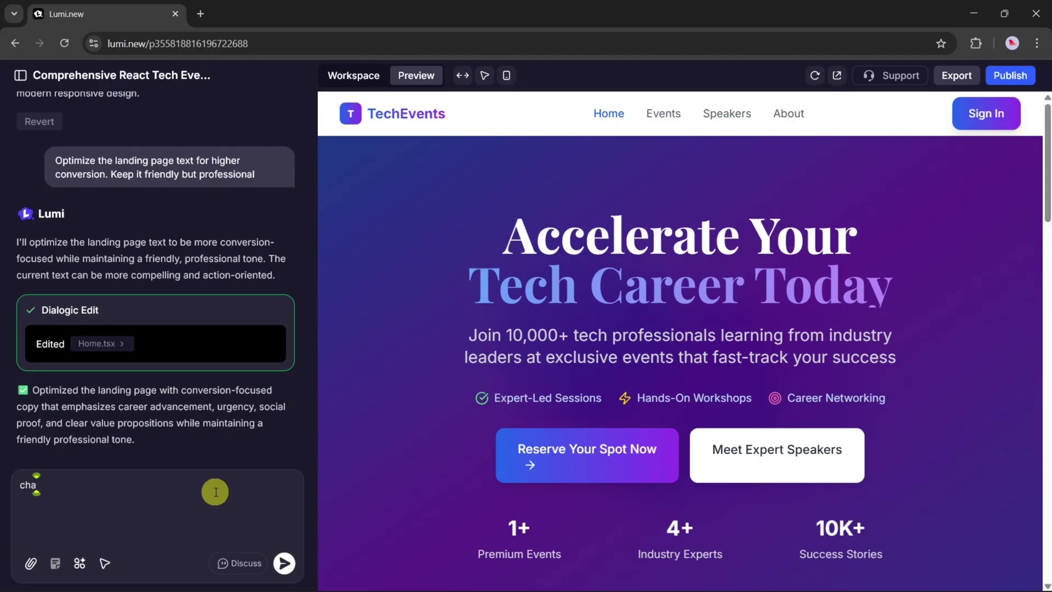
text(orange)
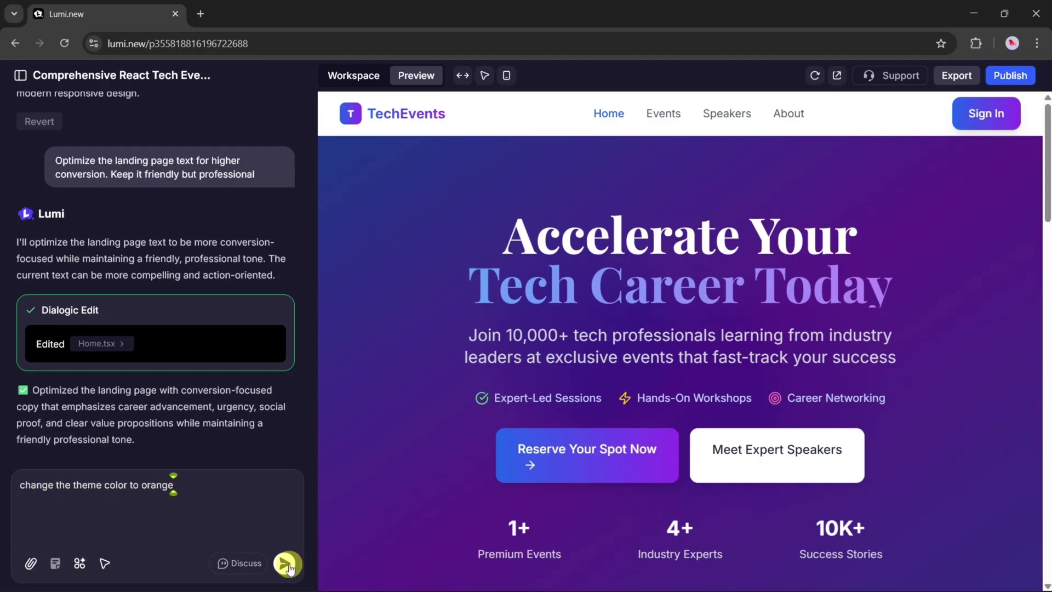
click(288, 564)
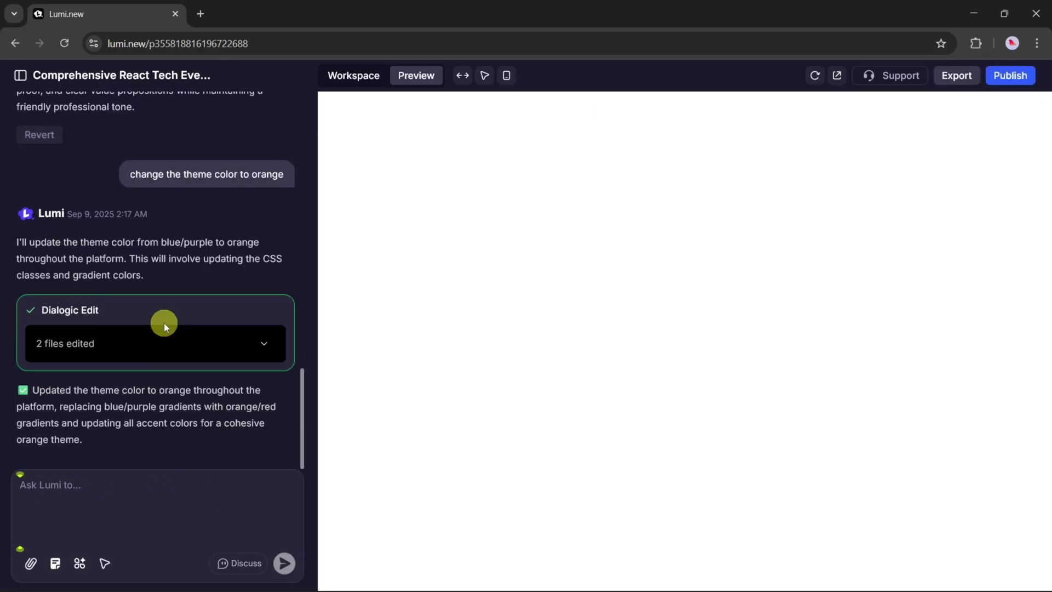
scroll(390, 224, down, 1)
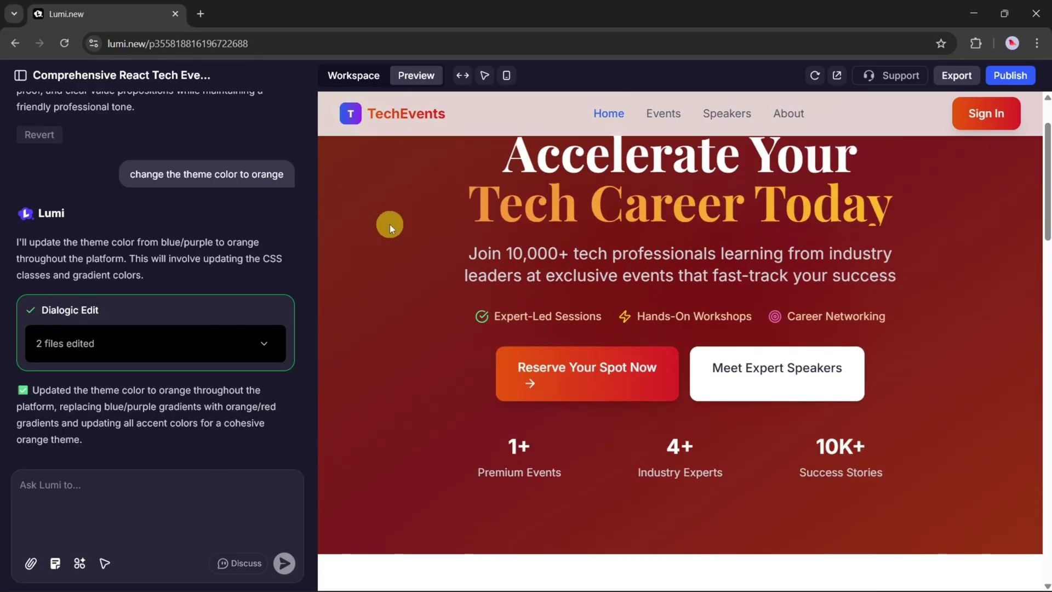
scroll(390, 224, down, 3)
scroll(389, 225, down, 4)
scroll(390, 224, down, 3)
scroll(389, 225, down, 4)
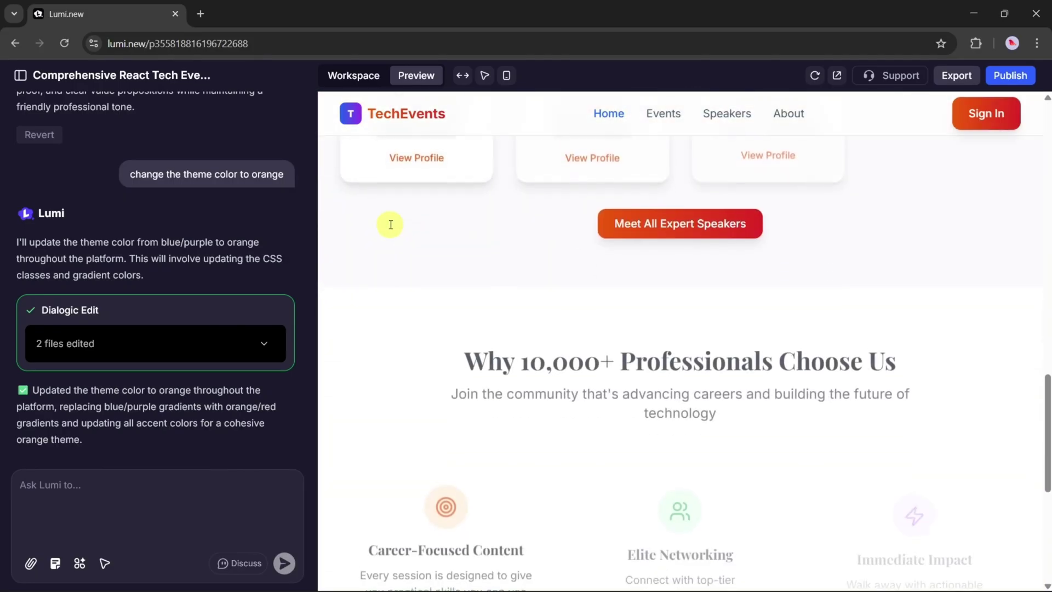
scroll(390, 224, down, 1)
scroll(390, 224, up, 5)
scroll(389, 224, up, 3)
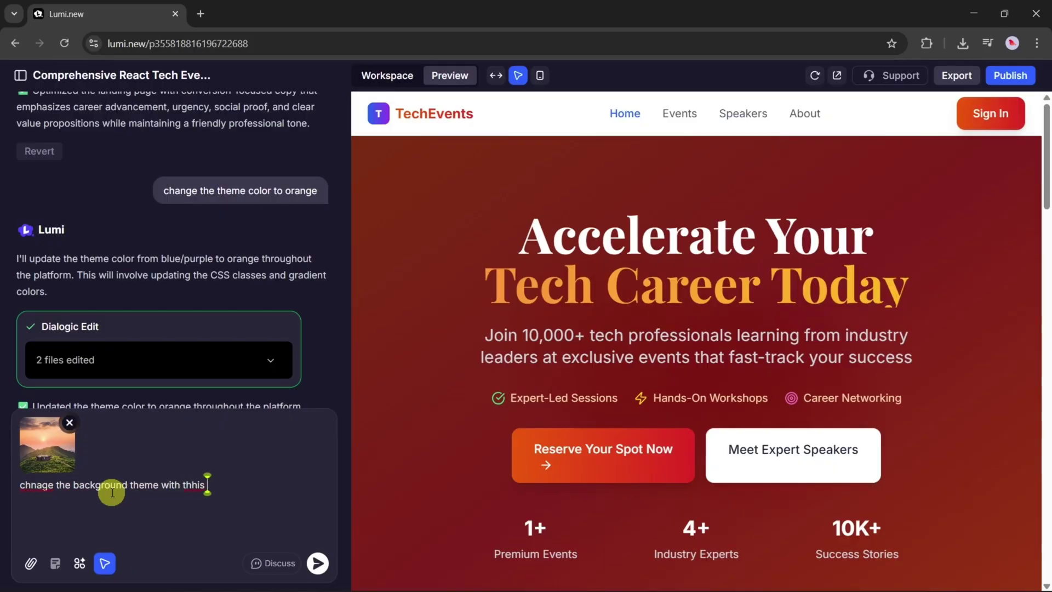
text(s image)
key(Return)
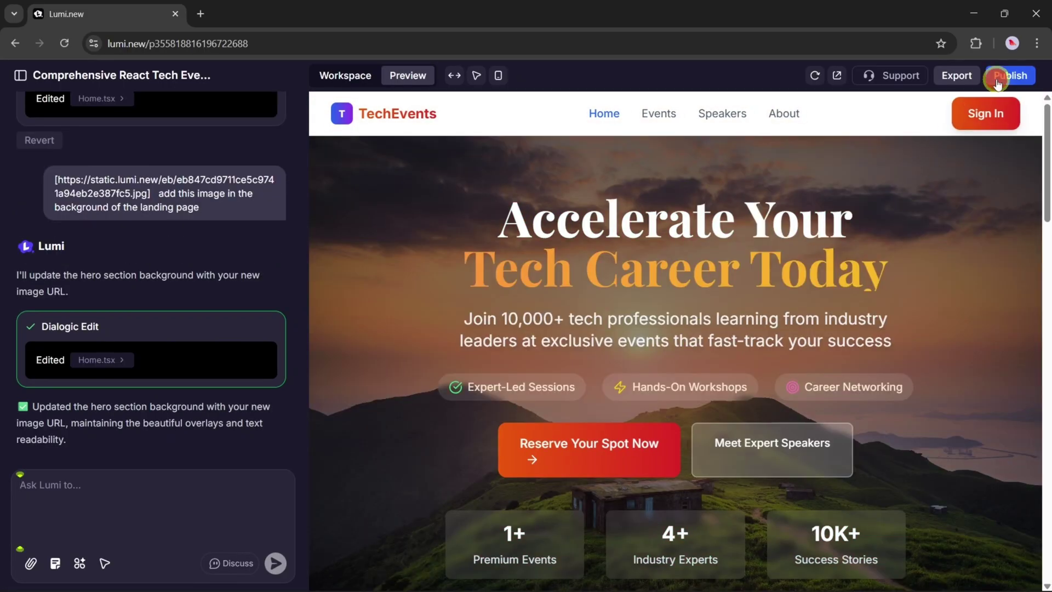
- Bring up the Publish options, leaving Publish to community switched off
click(997, 82)
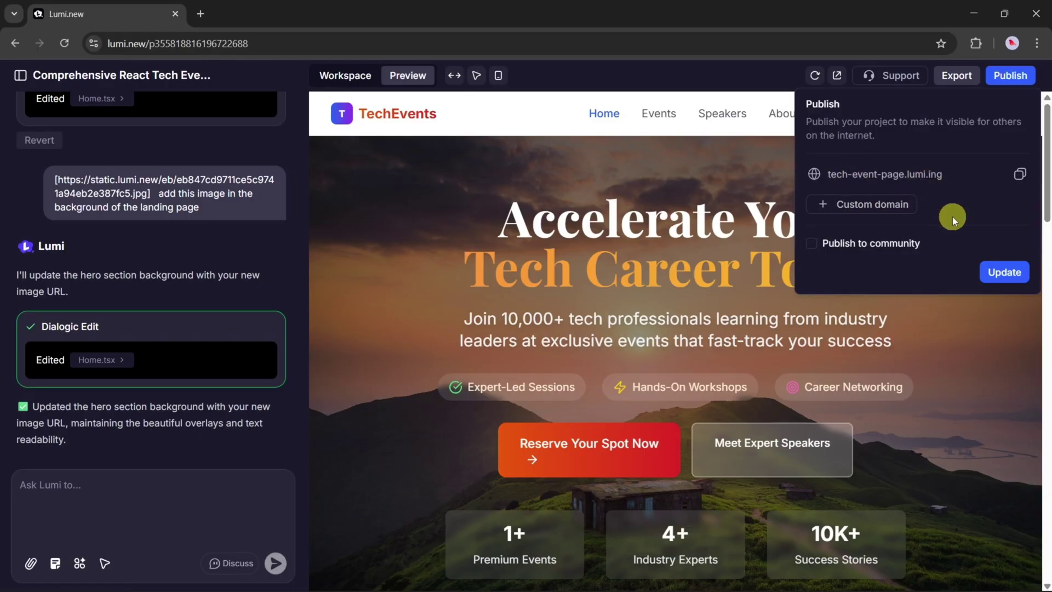
click(816, 243)
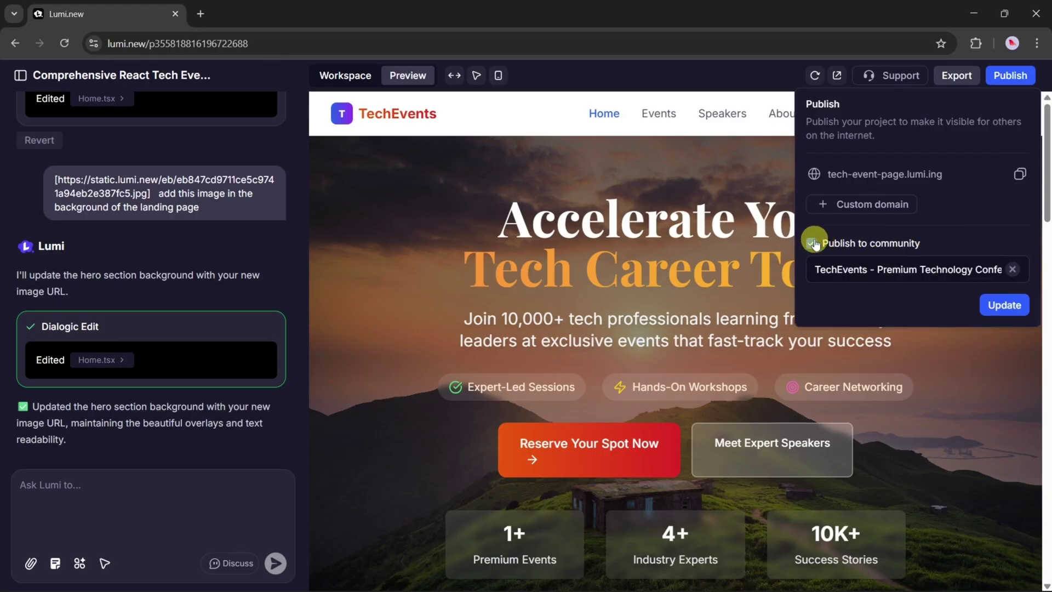
click(813, 243)
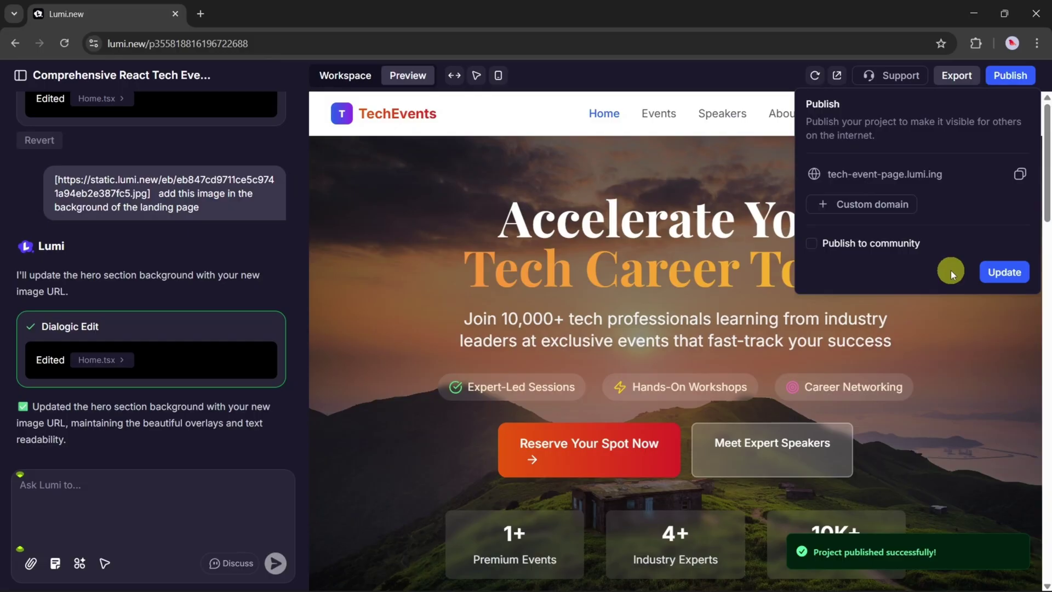
- Load tech-event-page.lumi.ing live in a new browser tab
click(1017, 174)
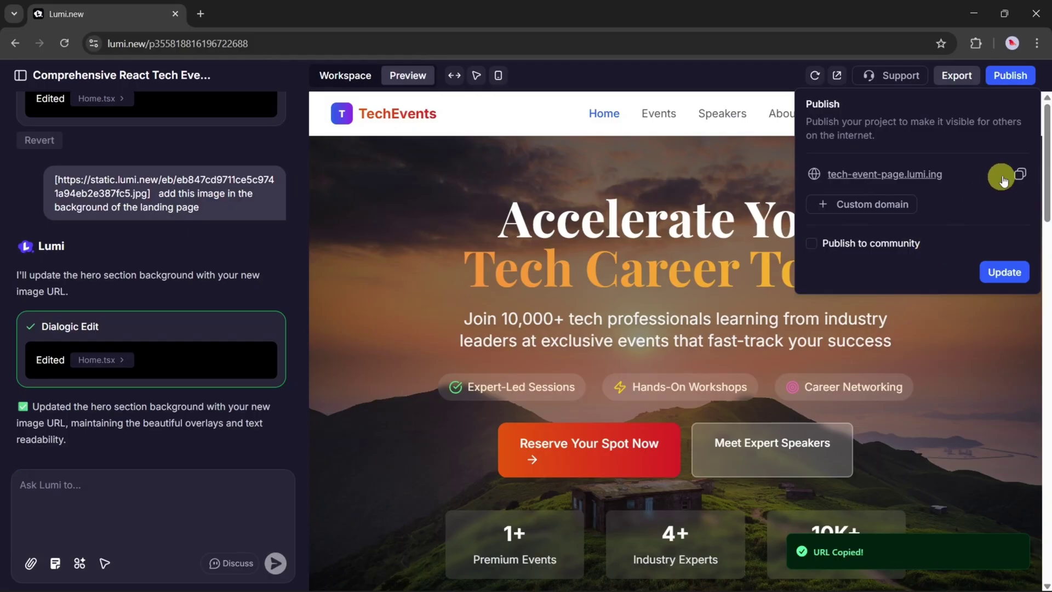
click(199, 13)
key(ctrl+v)
key(Return)
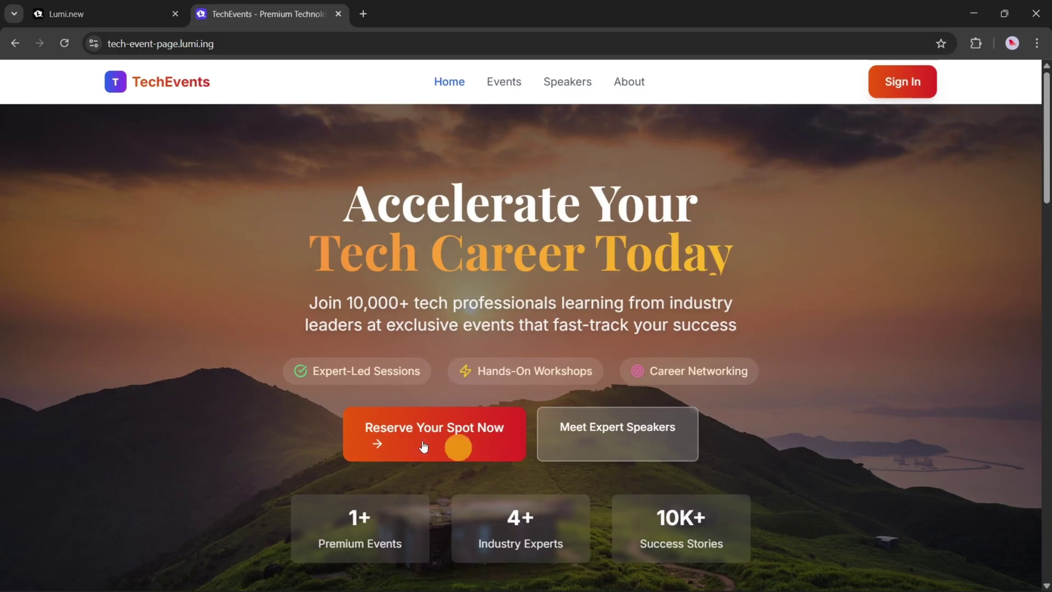
- Close the live site's login popup and visit its Events and Speakers pages
click(905, 90)
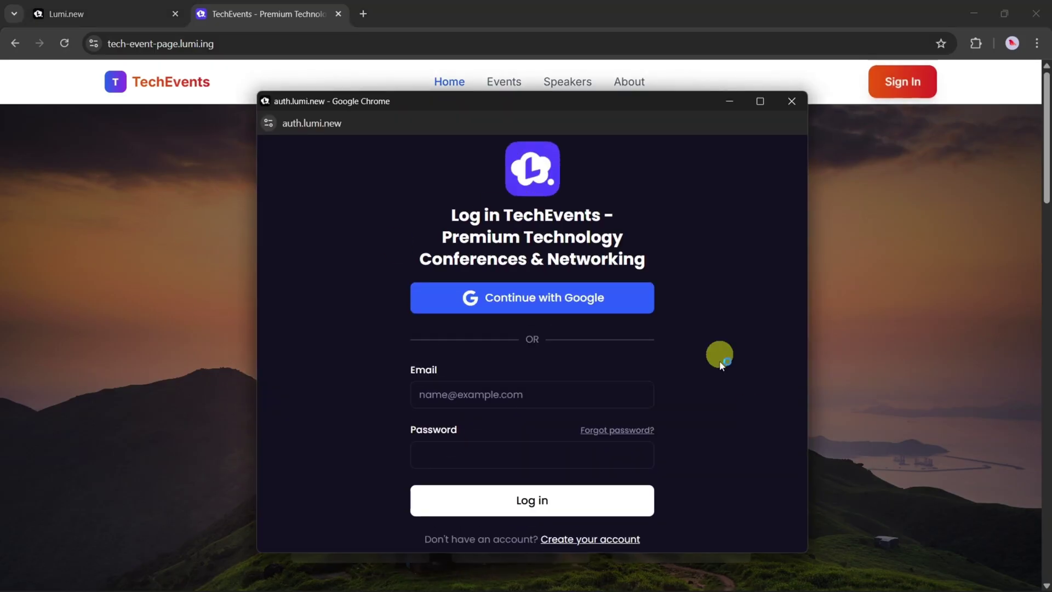
click(803, 101)
click(504, 82)
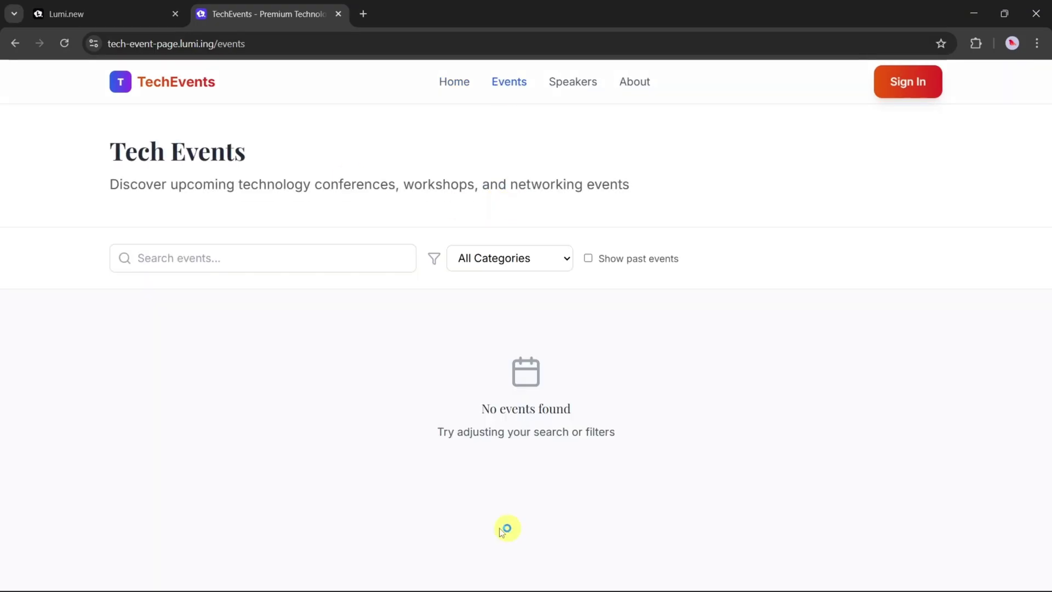
click(578, 85)
scroll(497, 403, down, 2)
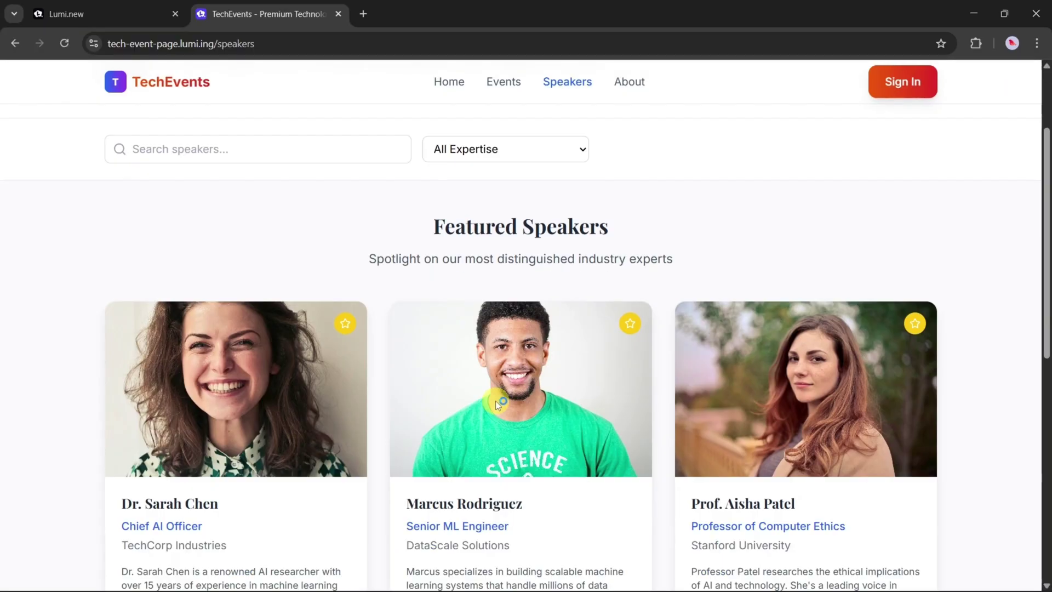
scroll(496, 401, up, 3)
- From the Lumi tab, export the TechEvents project as a 215 KB zip download
key(ctrl+1)
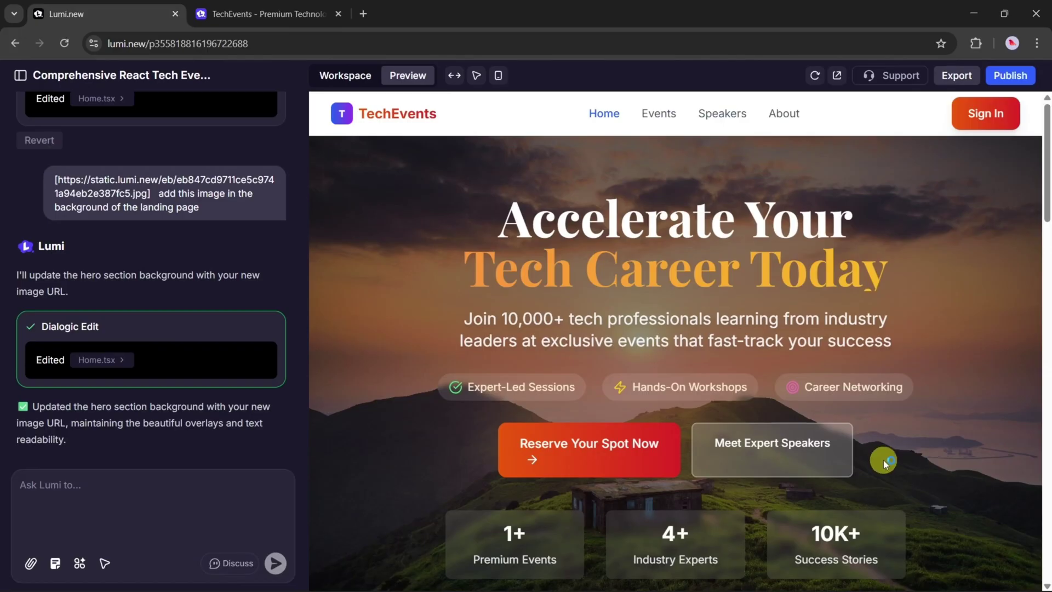
click(944, 77)
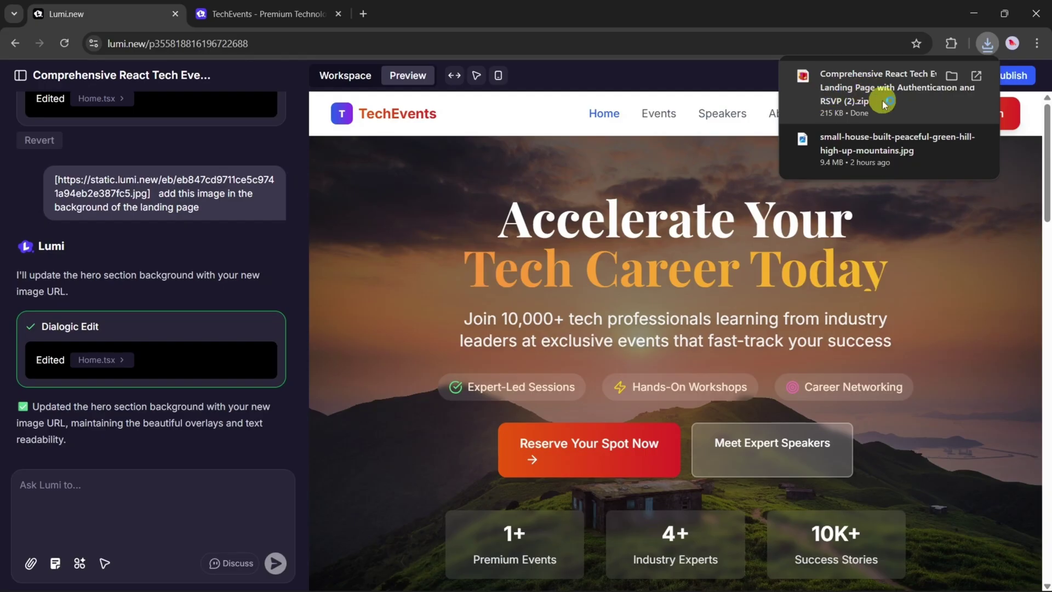
click(946, 301)
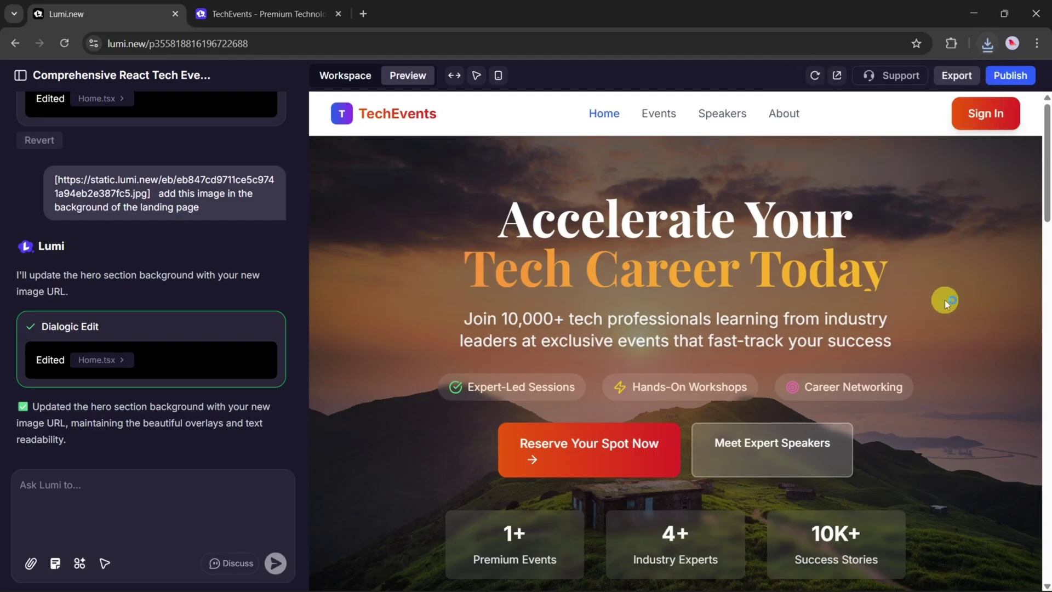